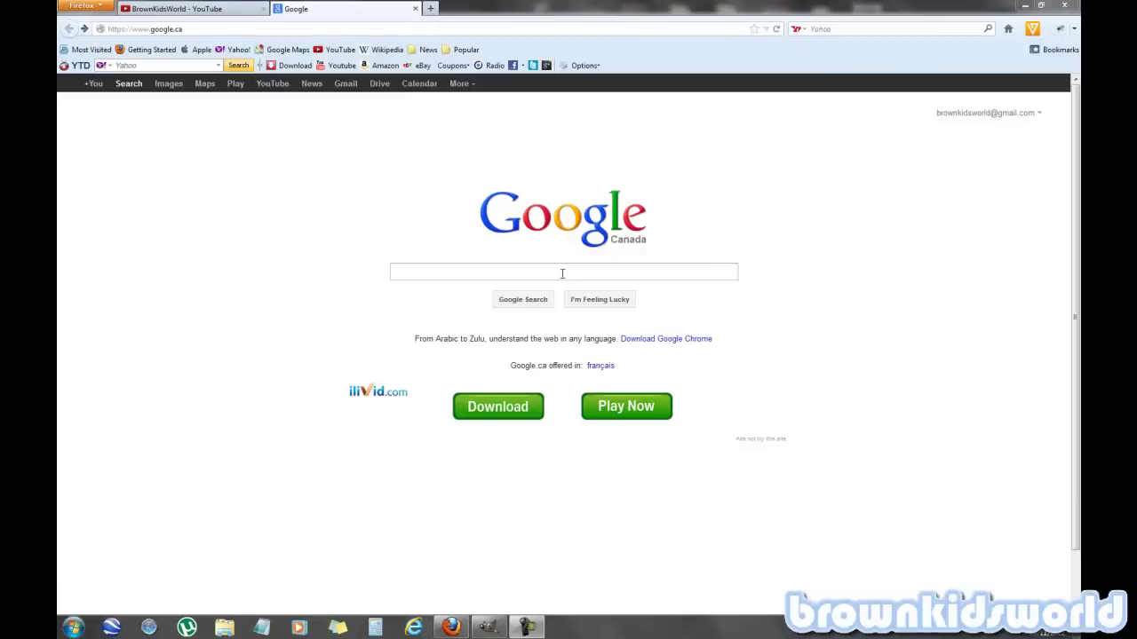
# - Search Google for 'gimp'
pyautogui.click(560, 273)
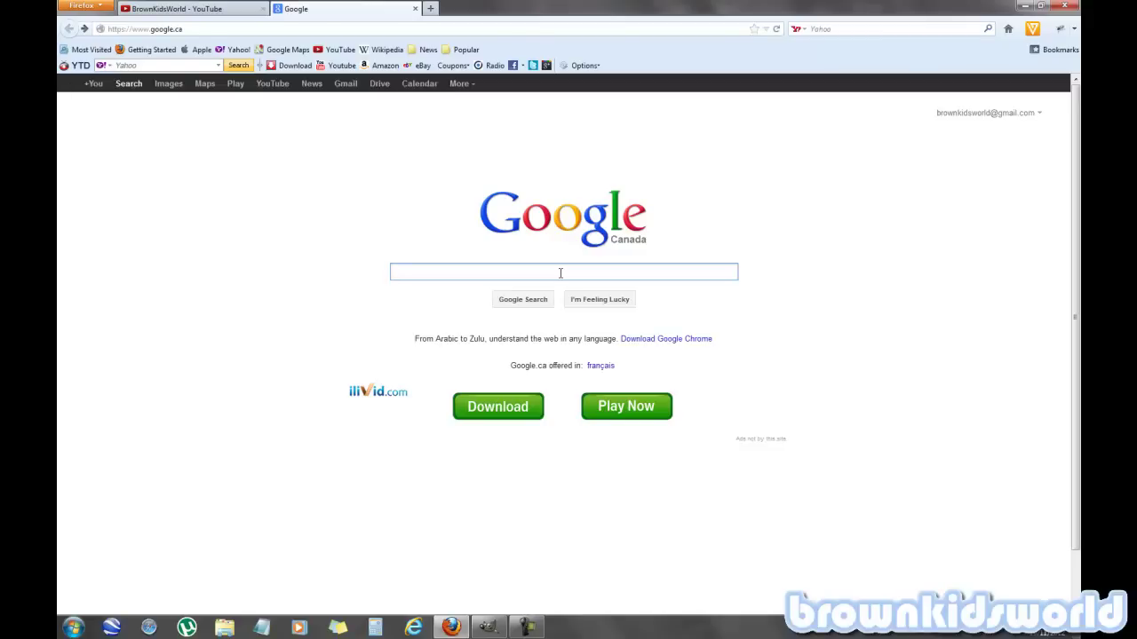
pyautogui.write('gimp')
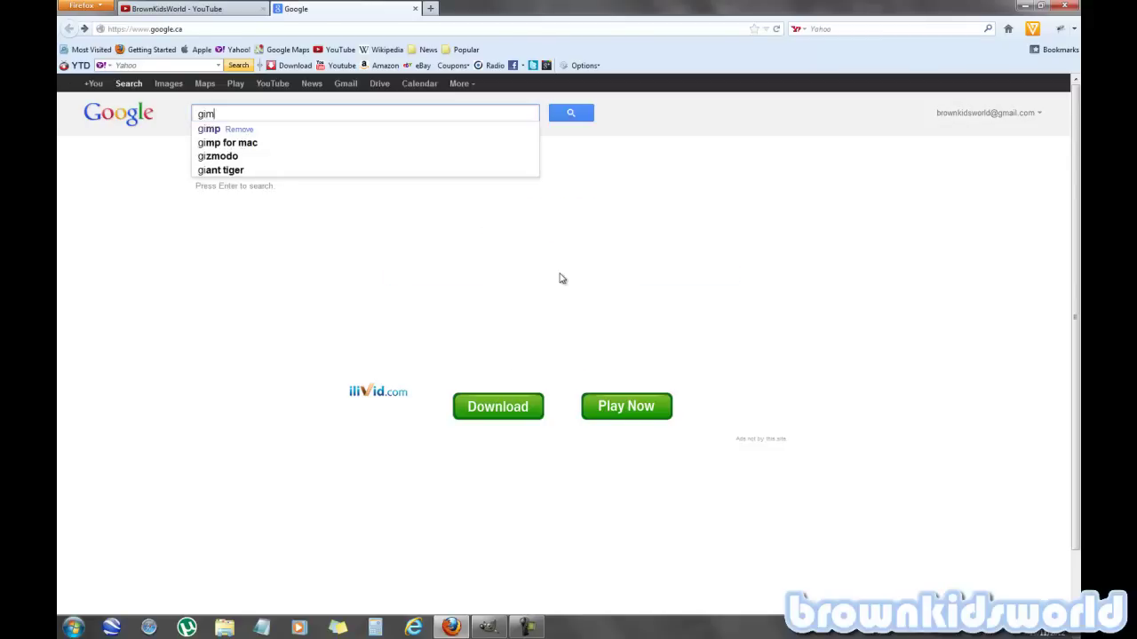
pyautogui.press('Return')
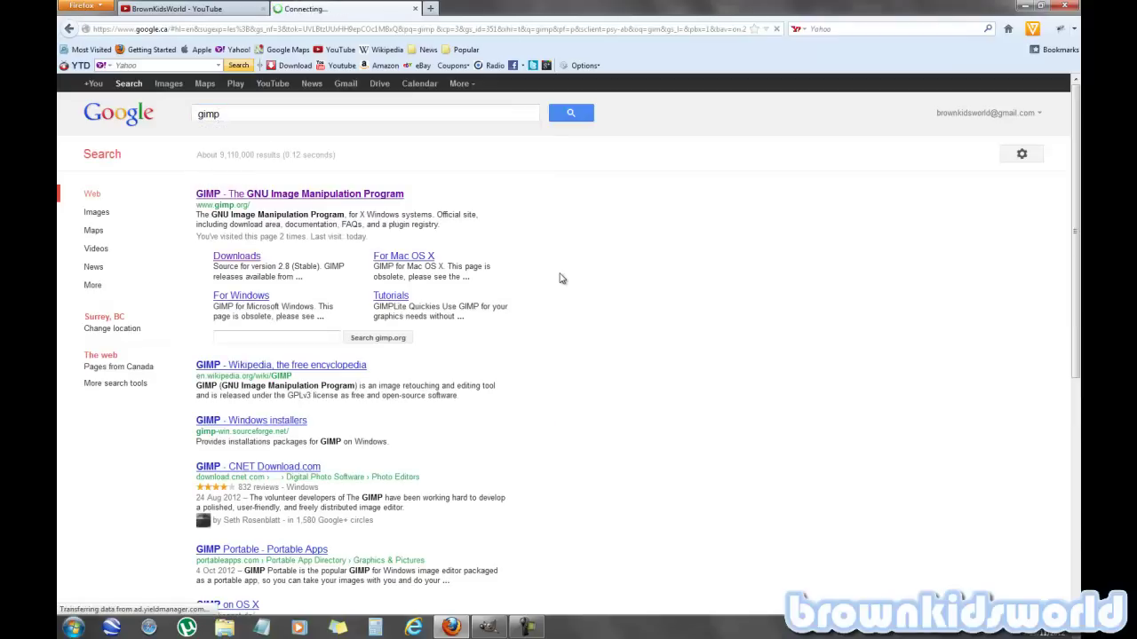
# - Open the official gimp.org site and browse its Downloads page for the Windows installer
pyautogui.click(352, 197)
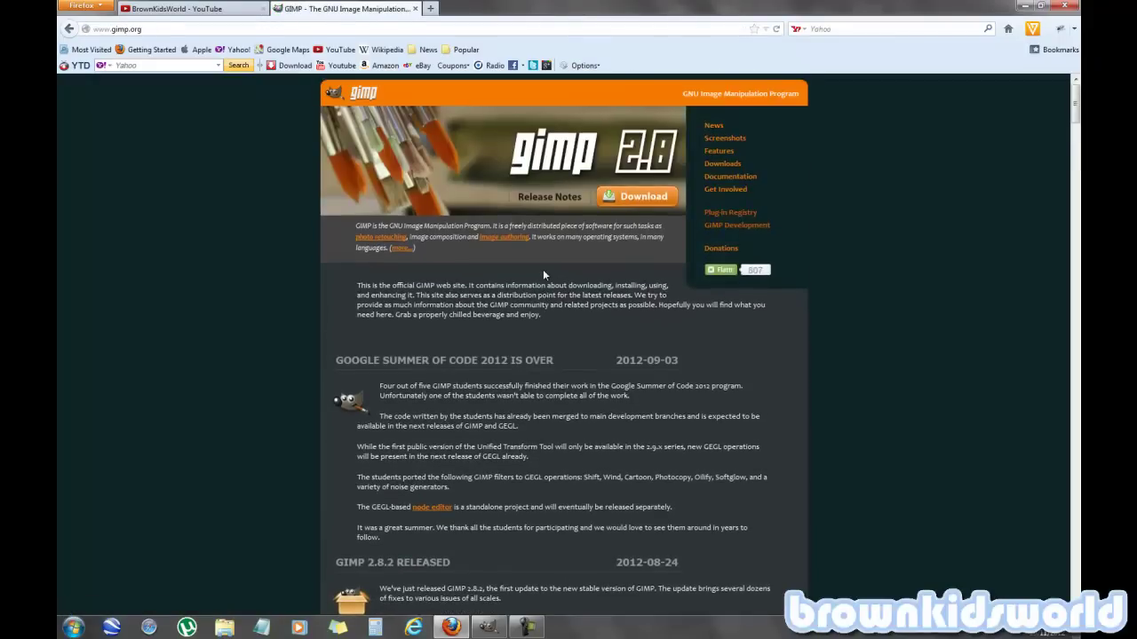
pyautogui.click(644, 197)
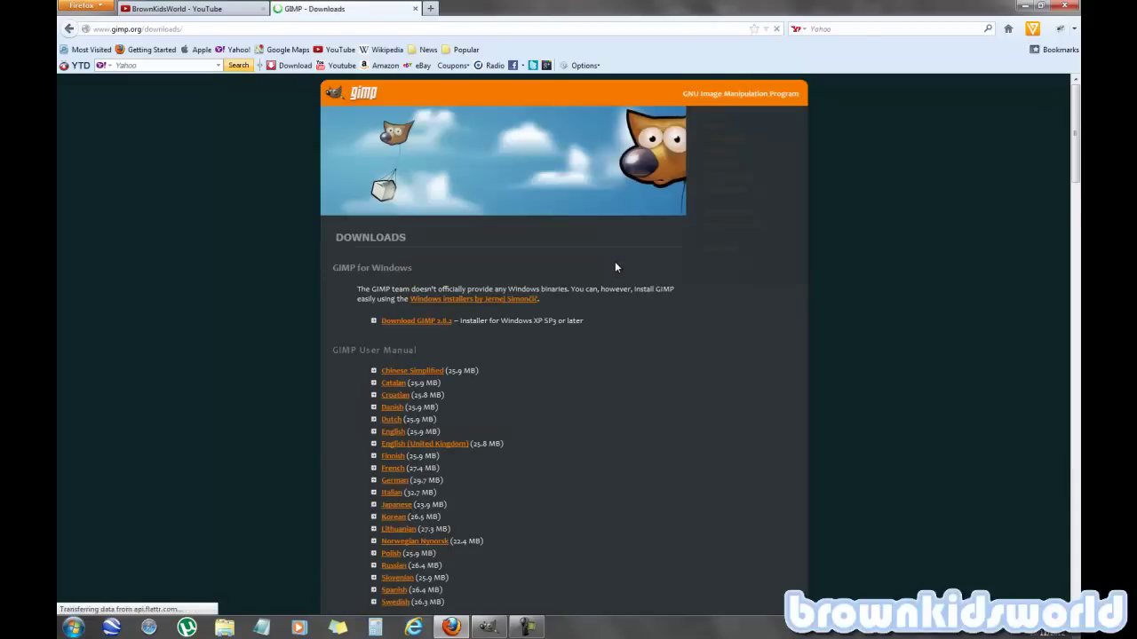
pyautogui.scroll(-2, 578, 253)
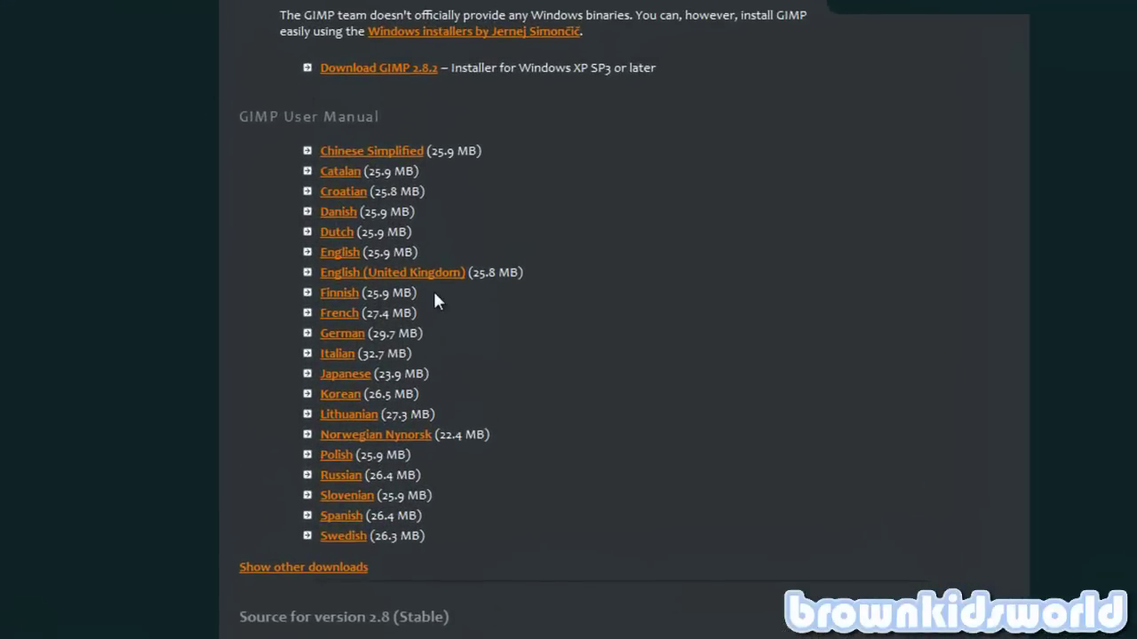
pyautogui.scroll(-3, 551, 142)
pyautogui.scroll(-1, 444, 213)
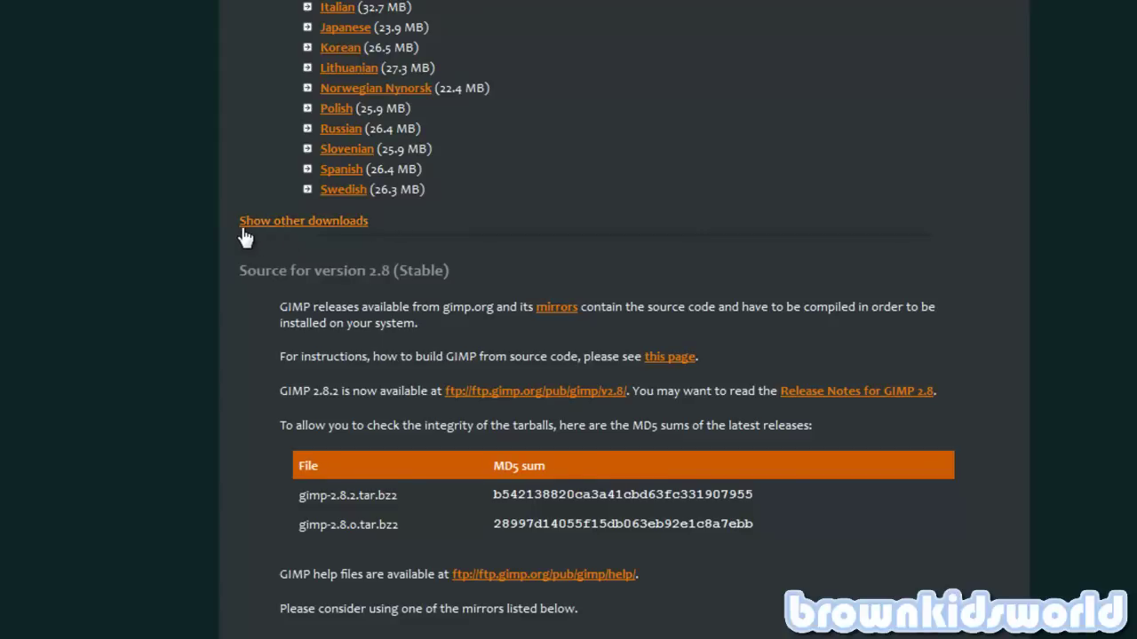
pyautogui.scroll(5, 619, 207)
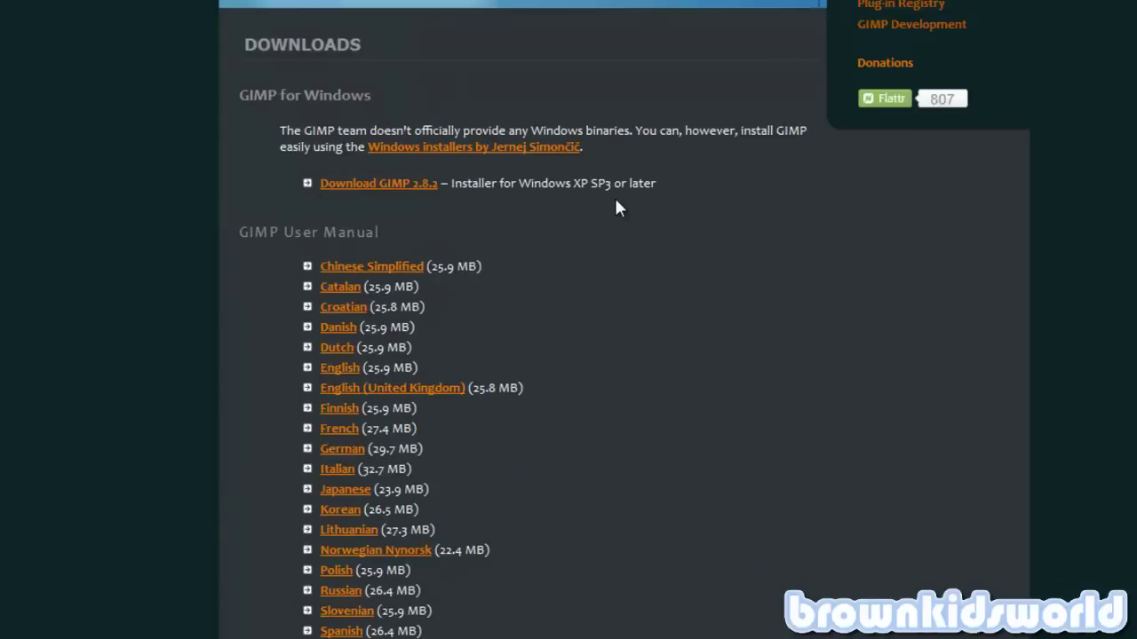
pyautogui.scroll(-1, 619, 207)
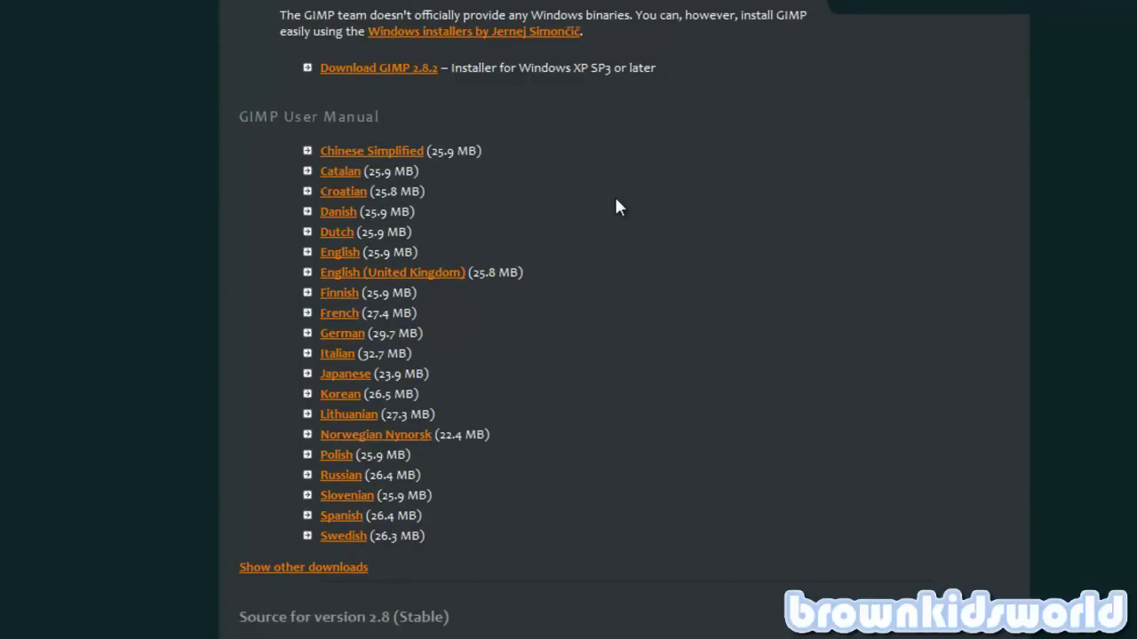
pyautogui.scroll(1, 577, 163)
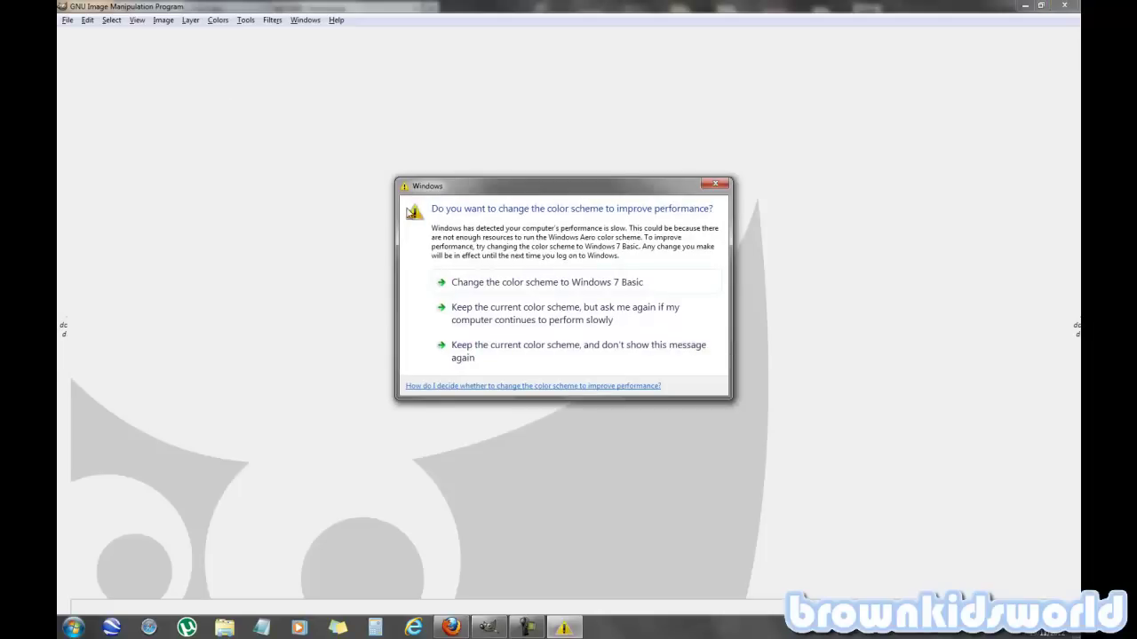
# - Move aside and dismiss the Windows color-scheme performance warning
pyautogui.moveTo(598, 191); pyautogui.dragTo(587, 252)
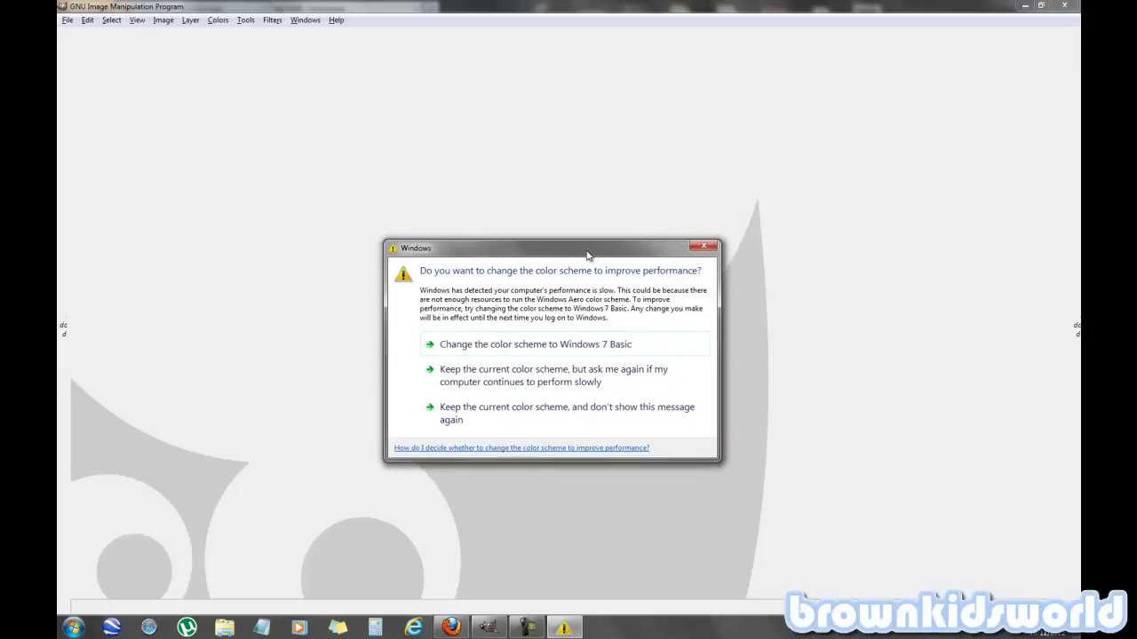
pyautogui.click(703, 246)
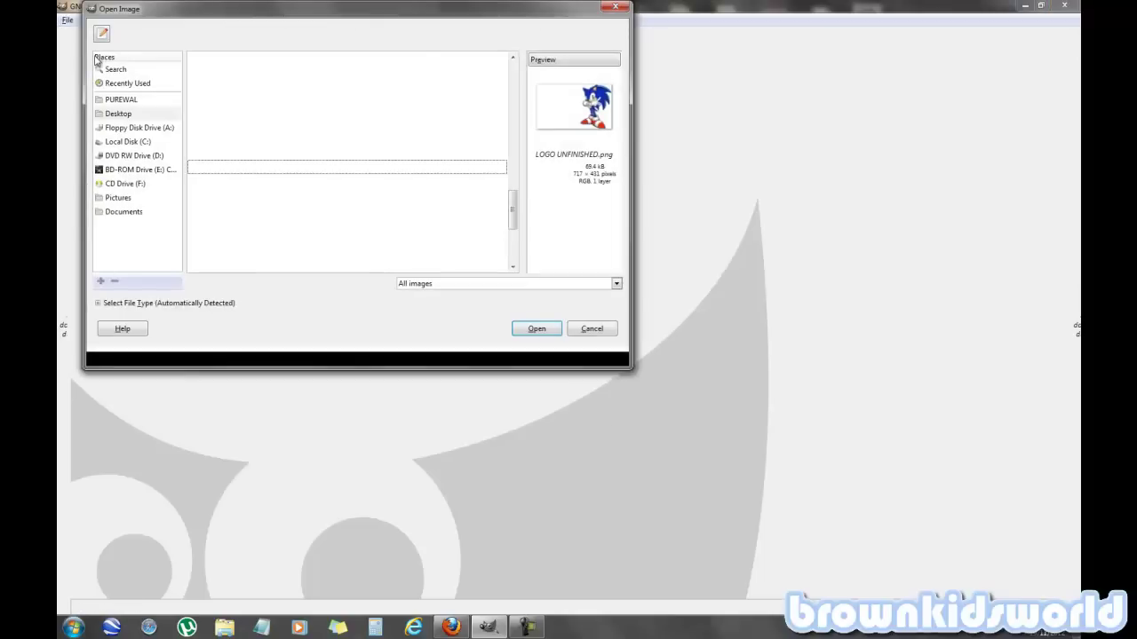
# - Open LOGO UNFINISHED.png and fuzzy-select the white background around Sonic
pyautogui.click(526, 347)
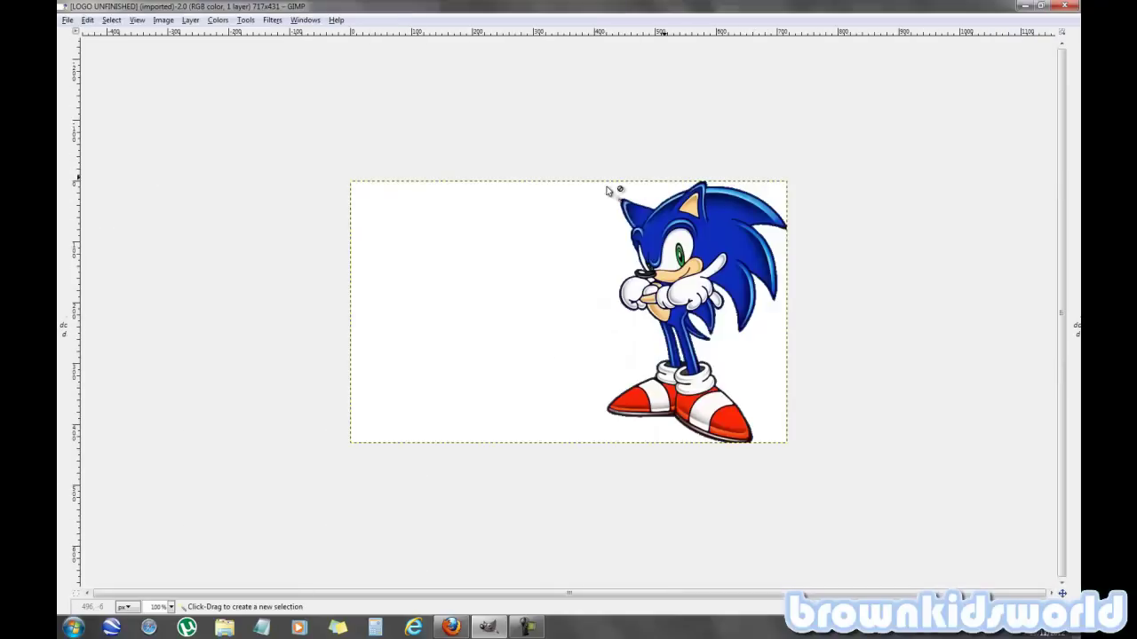
pyautogui.click(505, 282)
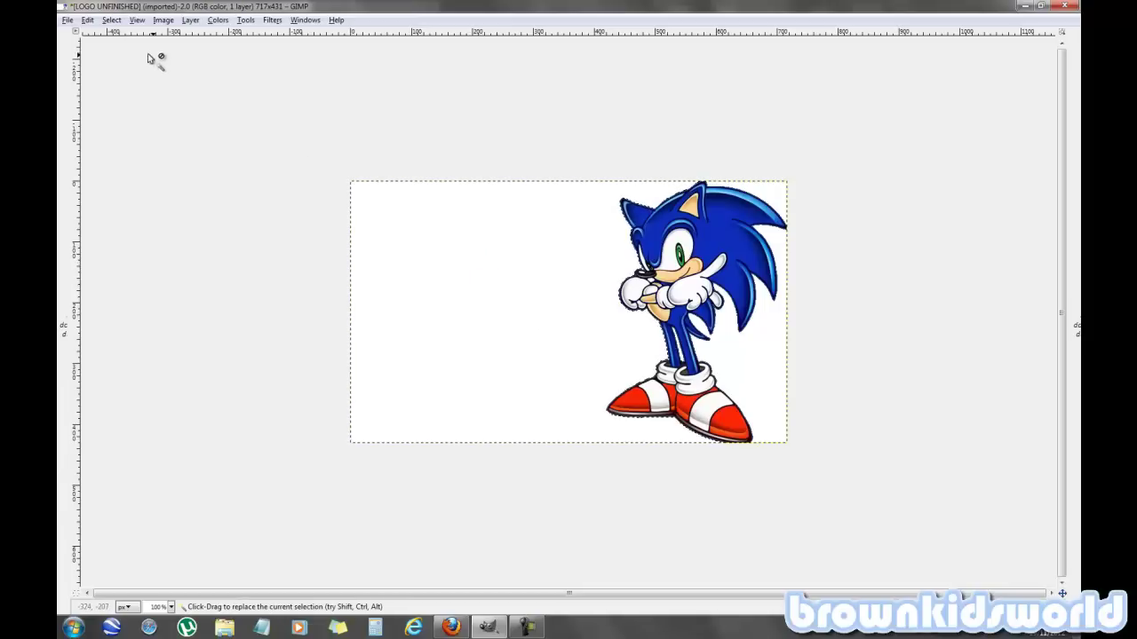
pyautogui.click(250, 21)
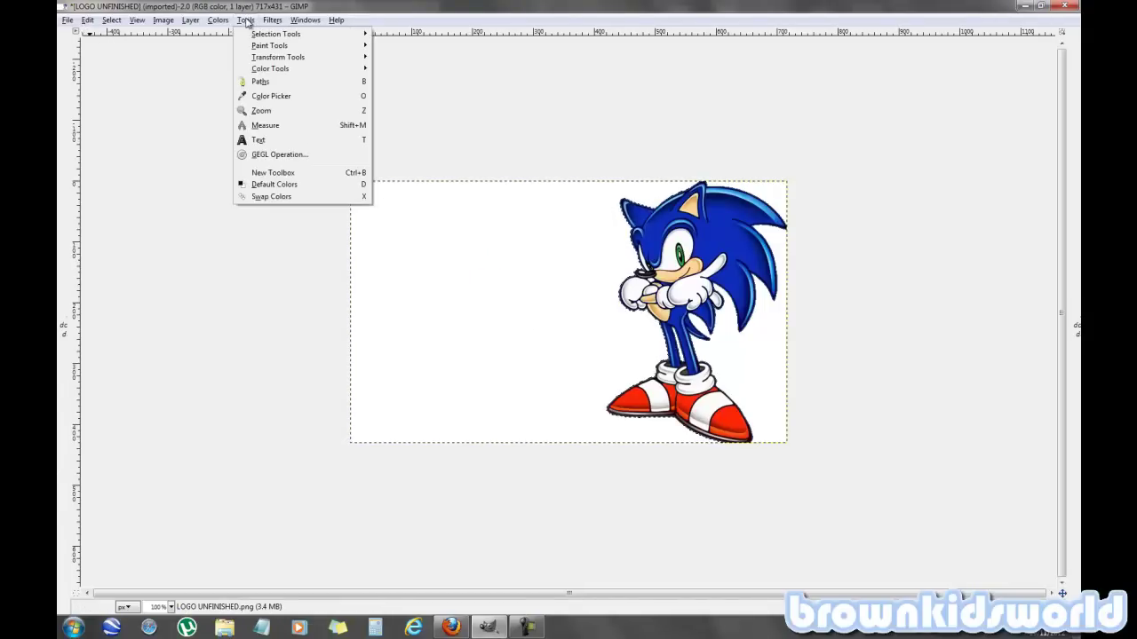
pyautogui.moveTo(269, 45)
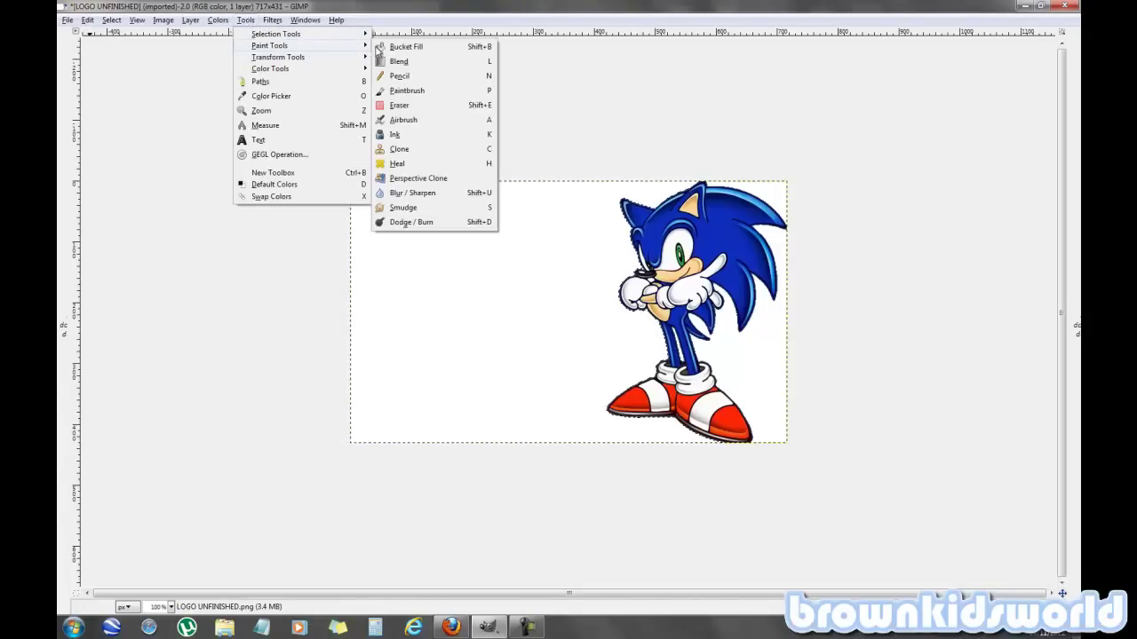
pyautogui.click(398, 76)
pyautogui.moveTo(479, 220)
pyautogui.mouseDown()
pyautogui.moveTo(500, 307)
pyautogui.moveTo(424, 352)
pyautogui.mouseUp()
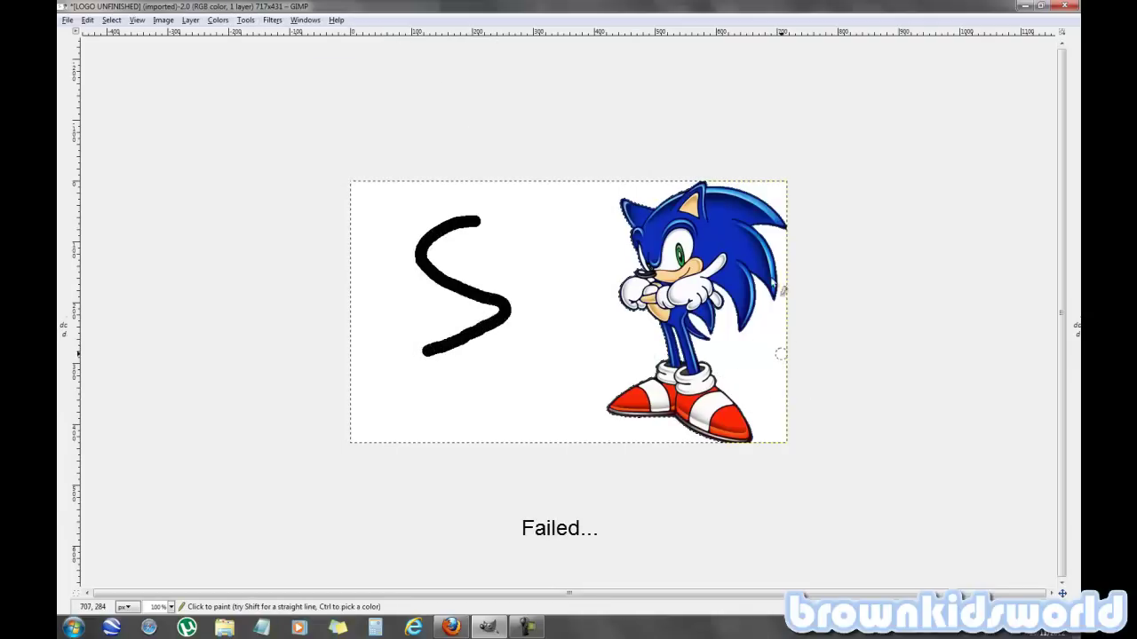
pyautogui.moveTo(654, 187); pyautogui.dragTo(629, 187)
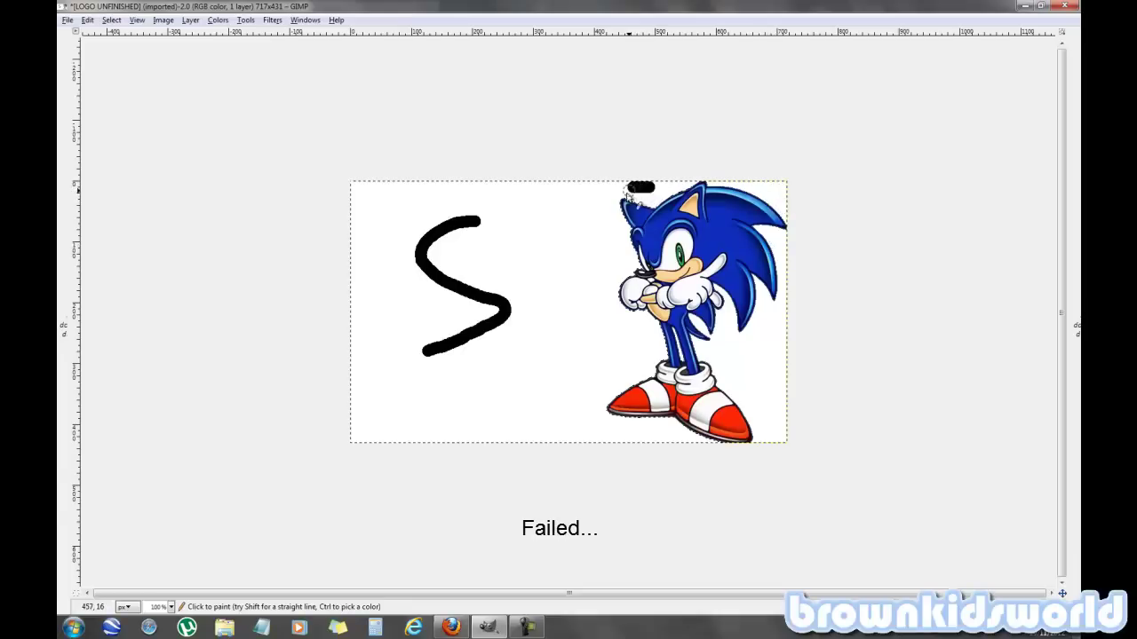
pyautogui.click(90, 20)
pyautogui.click(97, 35)
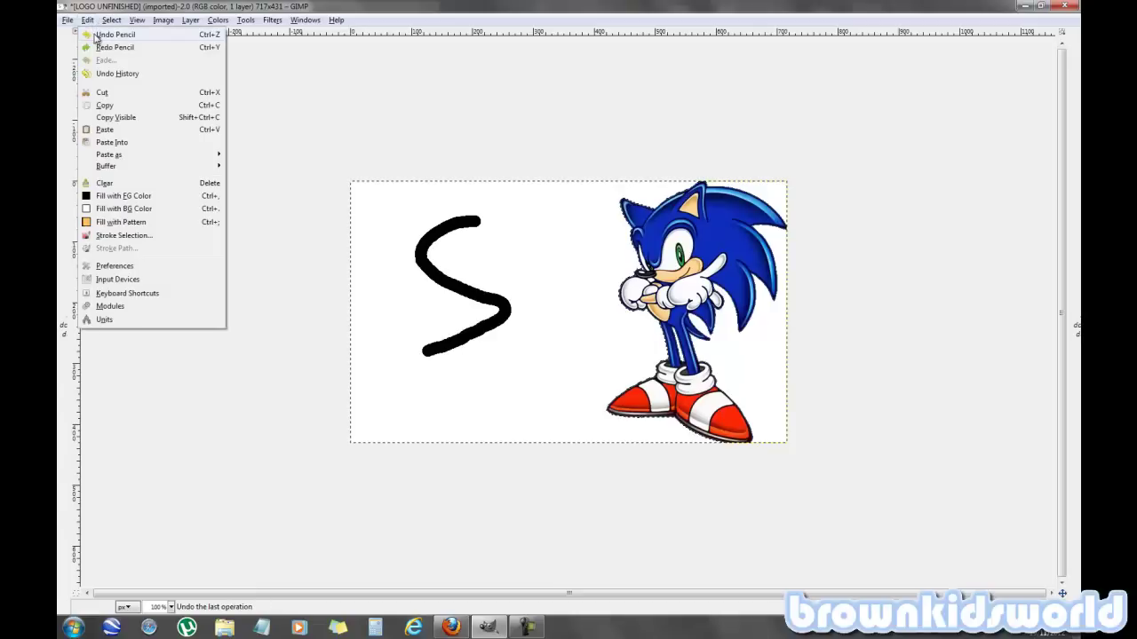
pyautogui.click(88, 20)
pyautogui.click(87, 20)
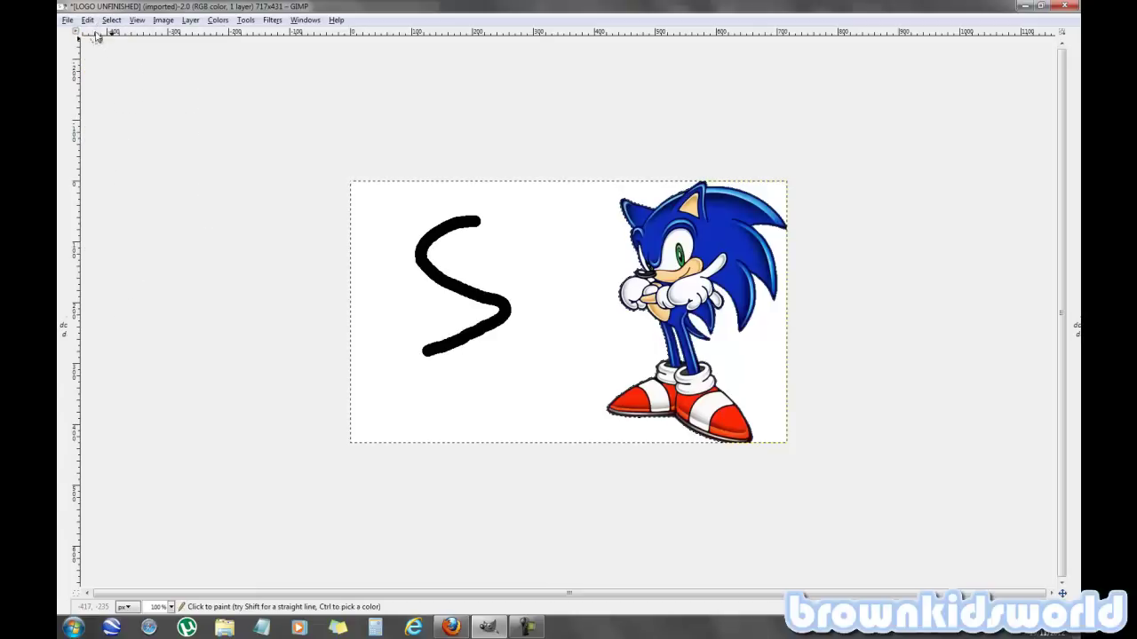
pyautogui.click(88, 20)
pyautogui.click(88, 20)
pyautogui.click(88, 20)
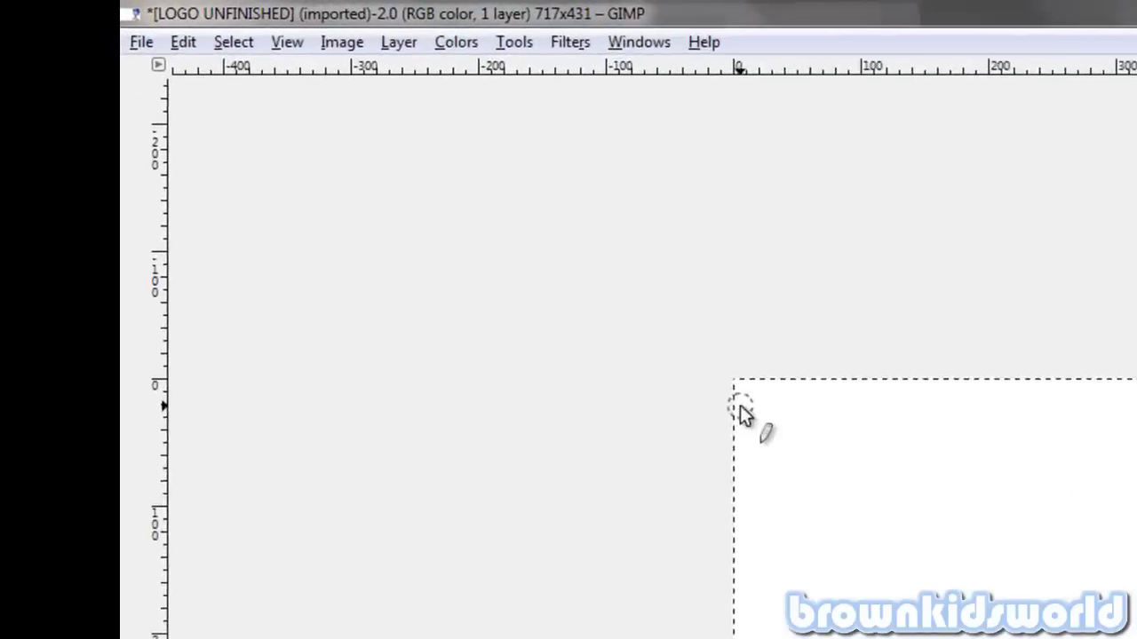
# - Add an alpha channel to the Sonic layer
pyautogui.click(444, 47)
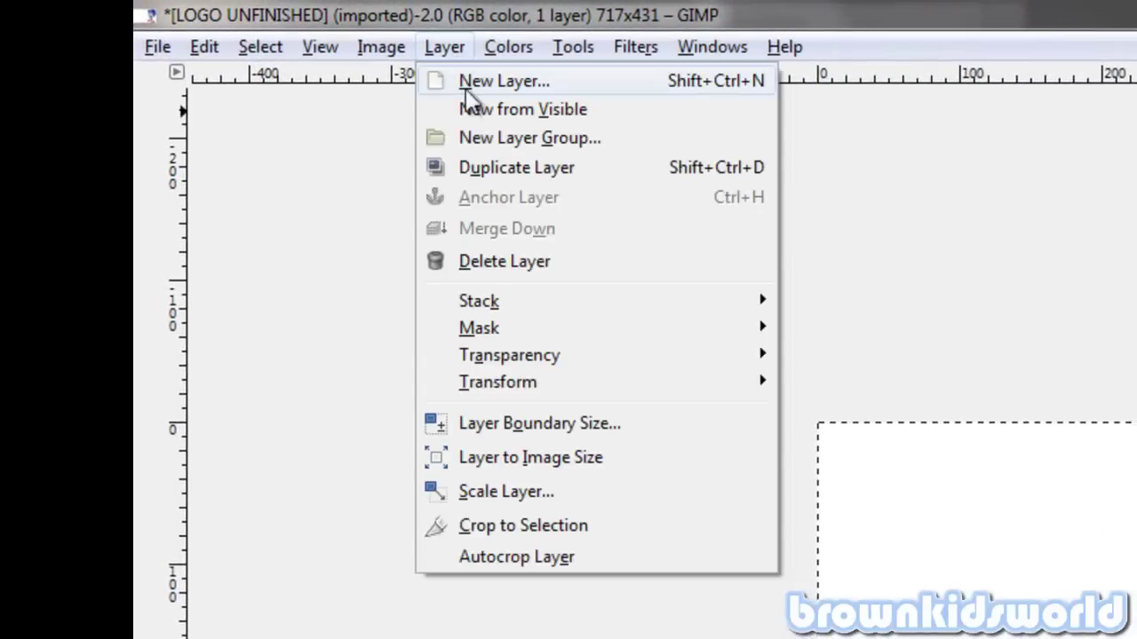
pyautogui.moveTo(410, 355)
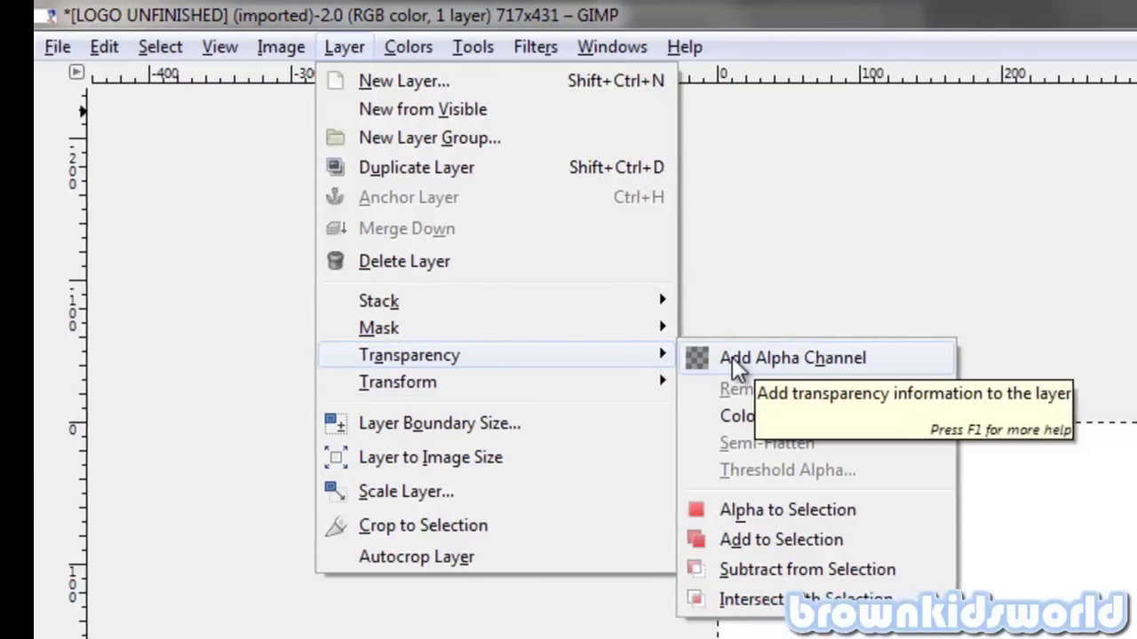
pyautogui.click(732, 359)
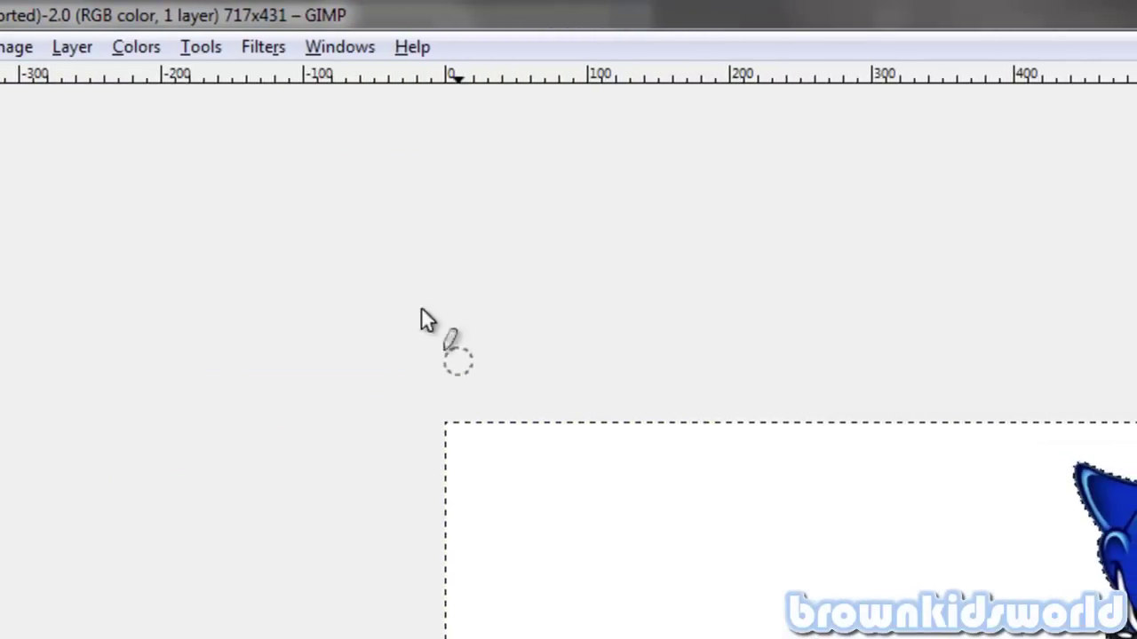
pyautogui.click(200, 49)
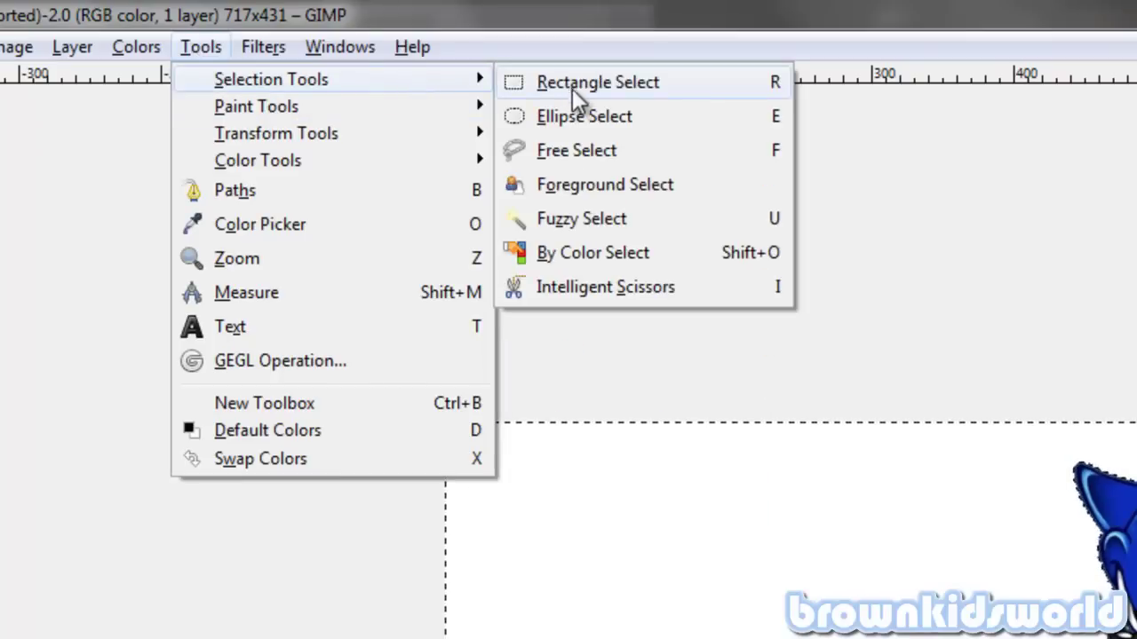
pyautogui.moveTo(271, 79)
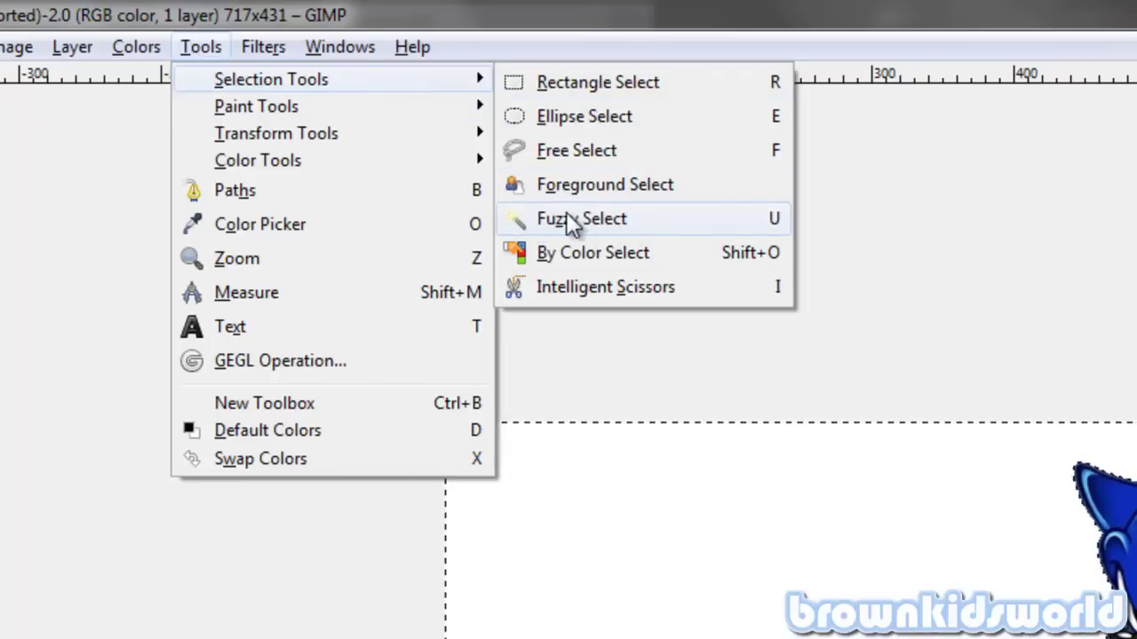
# - Fuzzy-select and delete the white areas left, right and top-right of Sonic
pyautogui.click(577, 222)
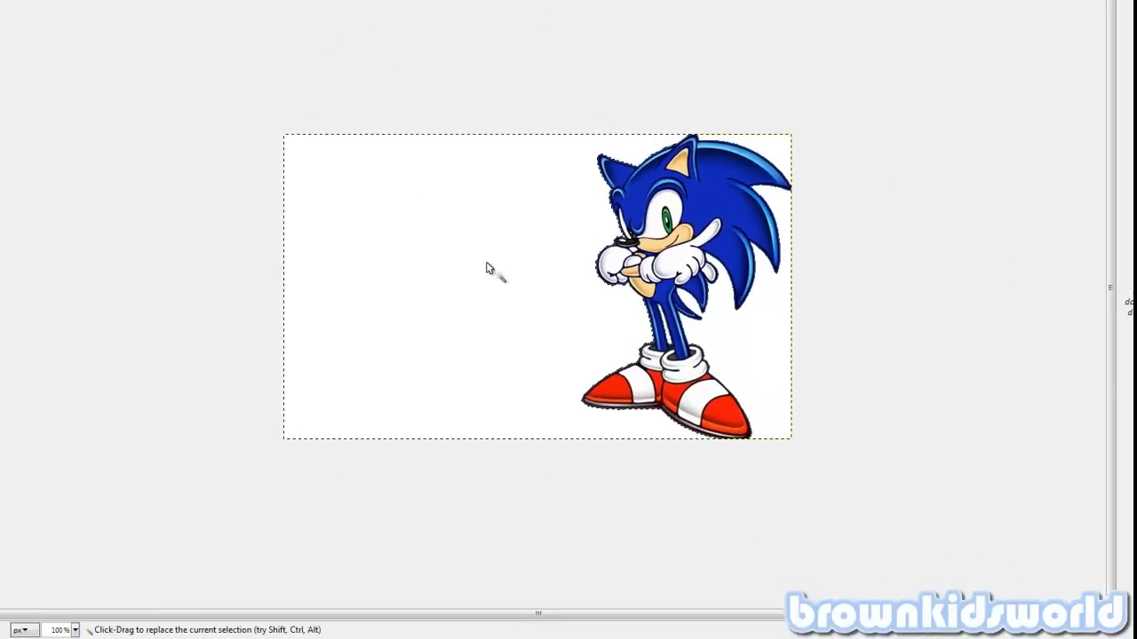
pyautogui.press('Delete')
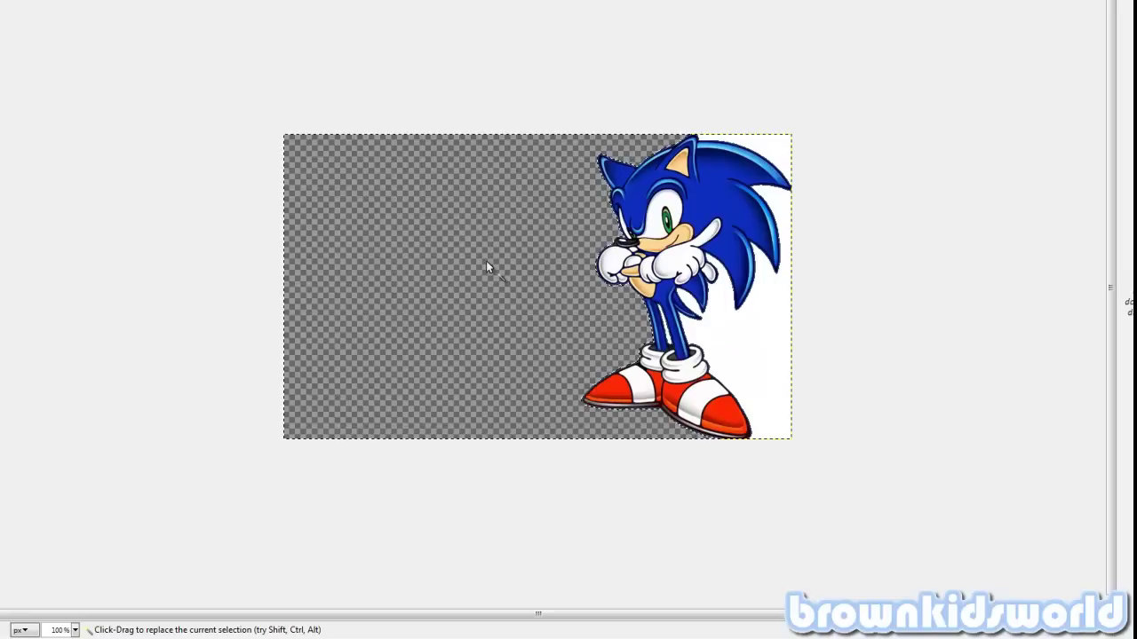
pyautogui.click(742, 339)
pyautogui.press('Delete')
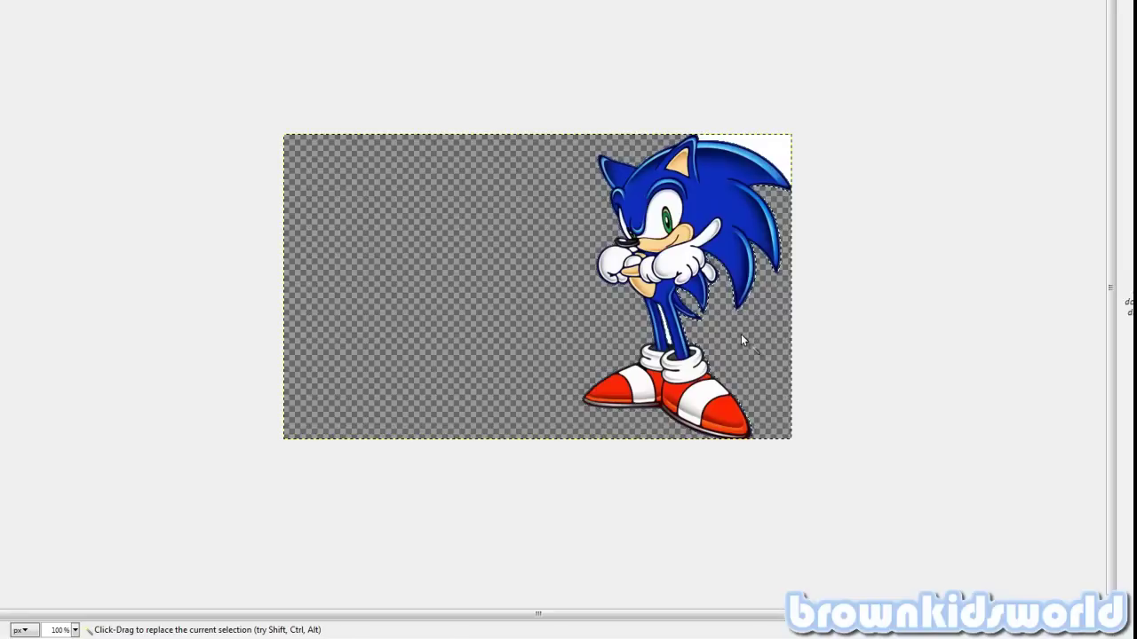
pyautogui.click(777, 157)
pyautogui.press('Delete')
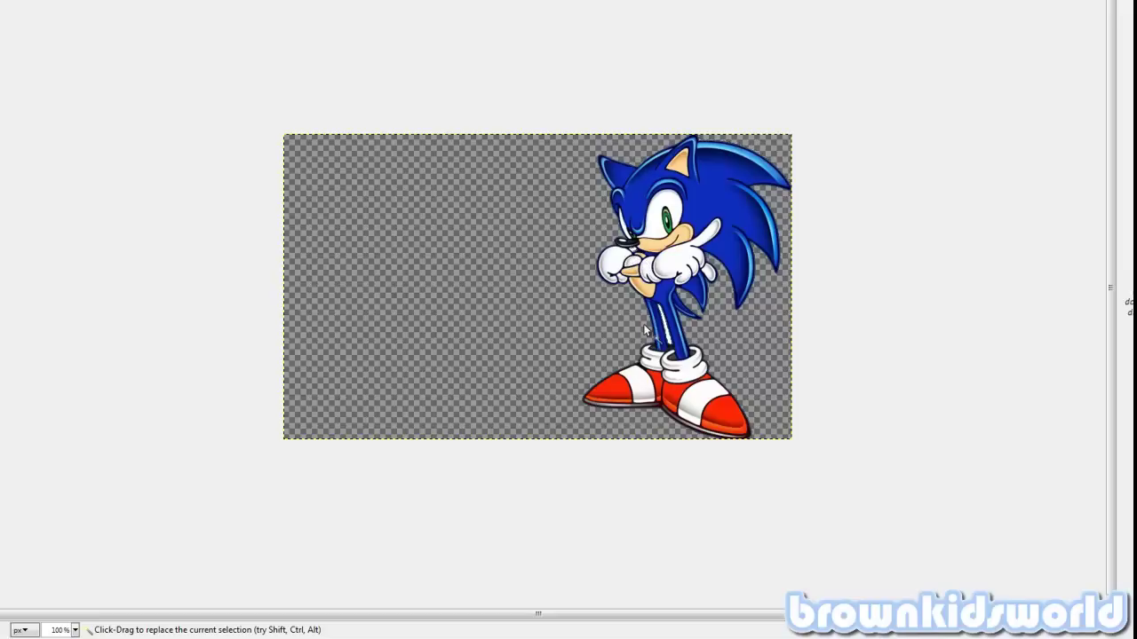
pyautogui.click(670, 325)
pyautogui.click(510, 334)
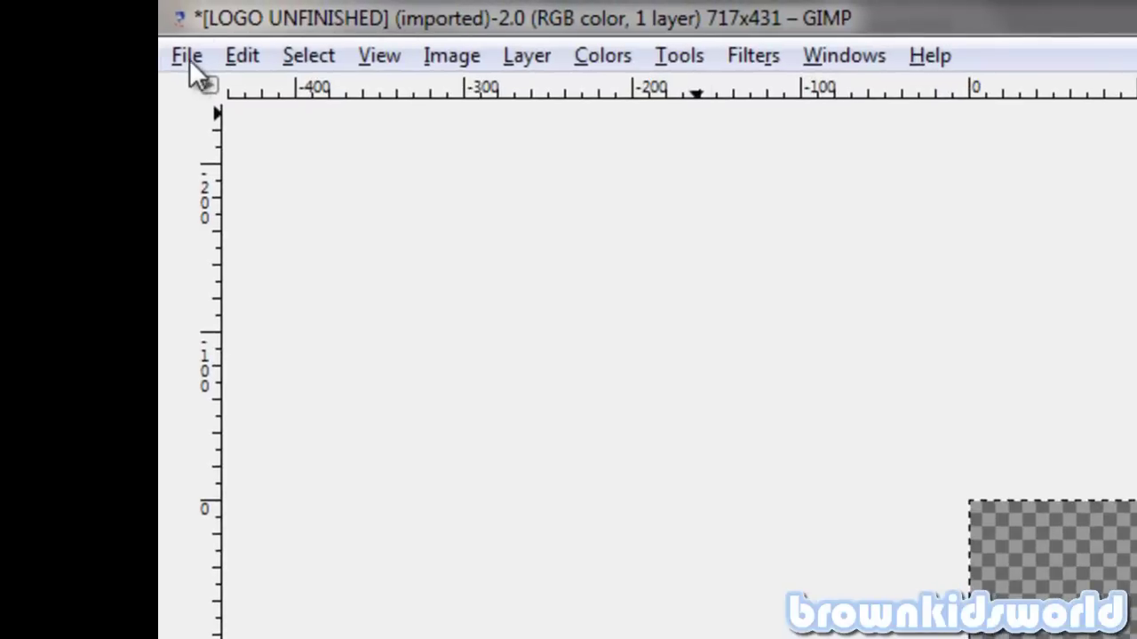
# - Open the Export Image dialog and rename the file to bkw
pyautogui.click(185, 59)
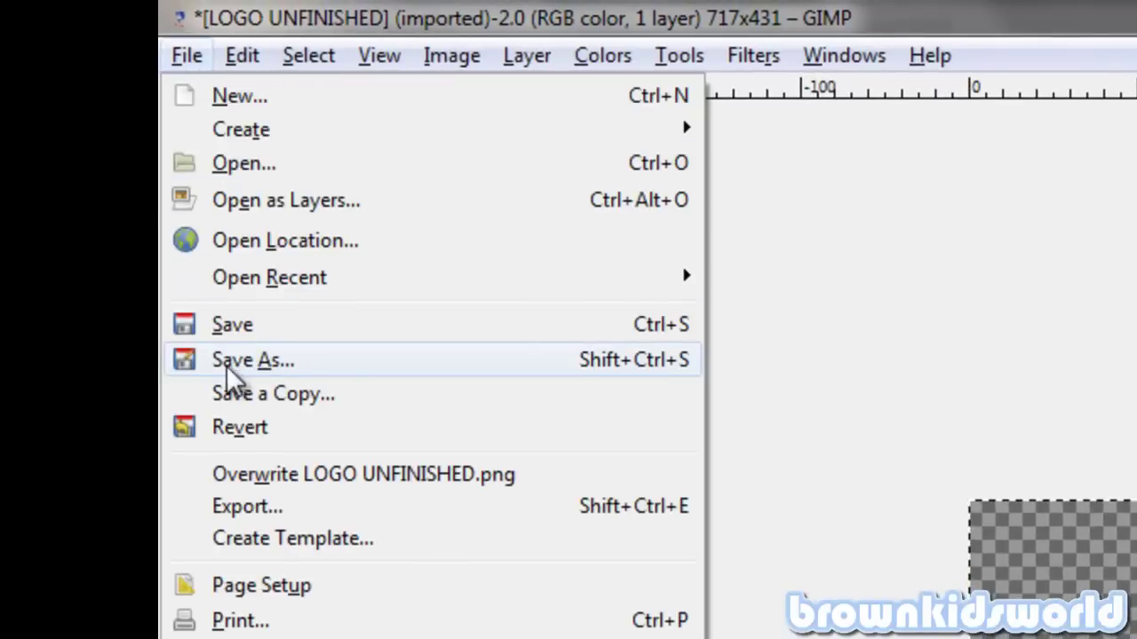
pyautogui.click(284, 513)
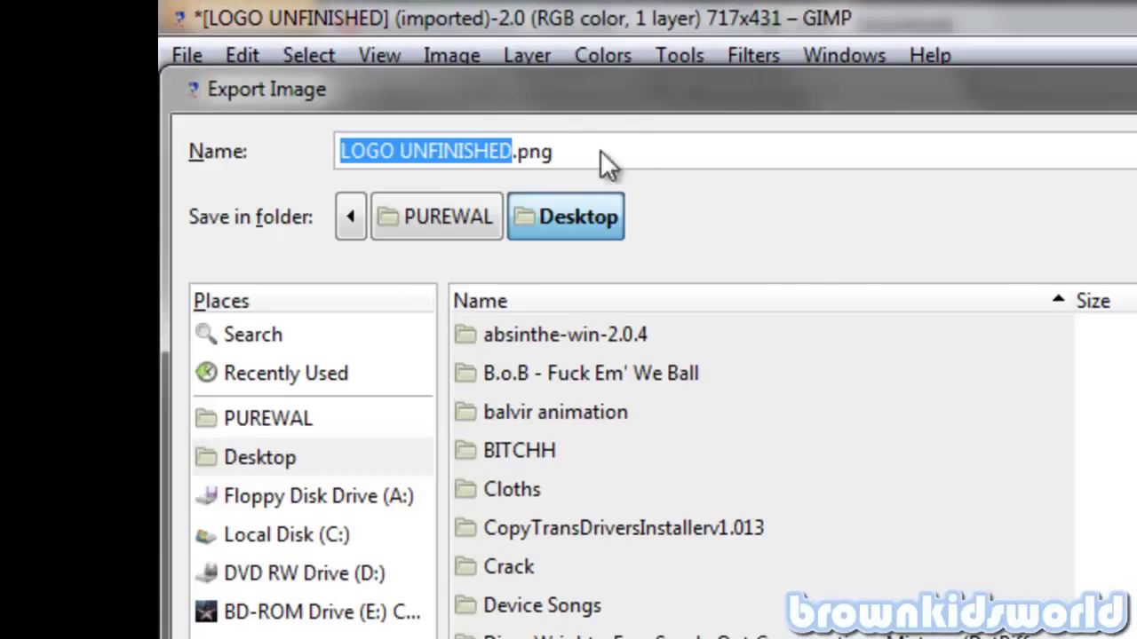
pyautogui.moveTo(643, 92); pyautogui.dragTo(1045, 293)
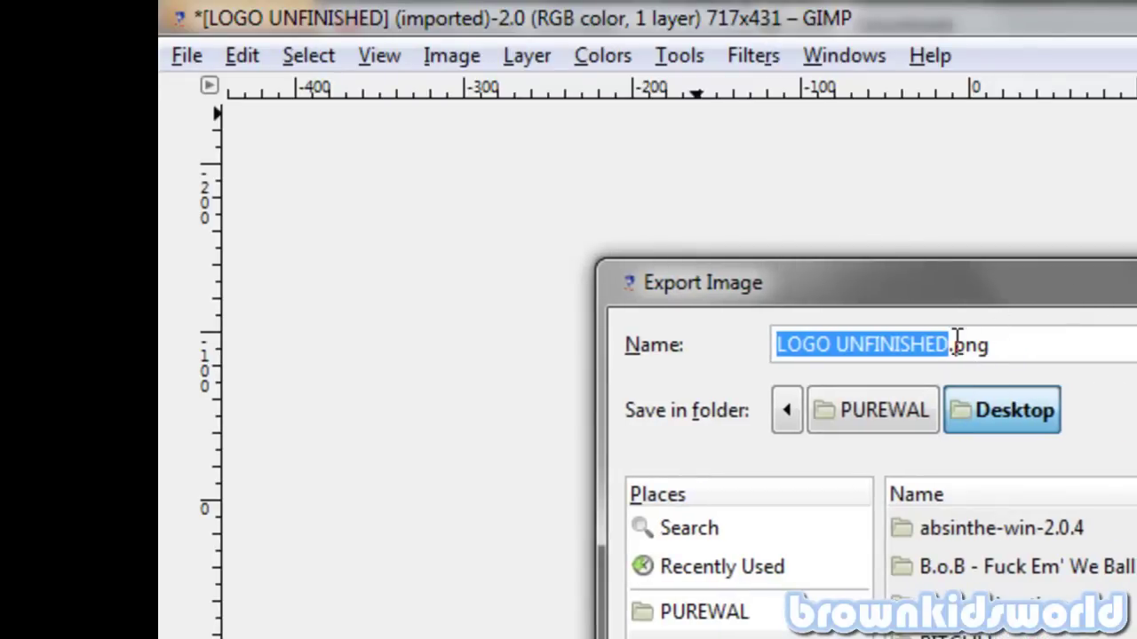
pyautogui.moveTo(948, 343); pyautogui.dragTo(587, 361)
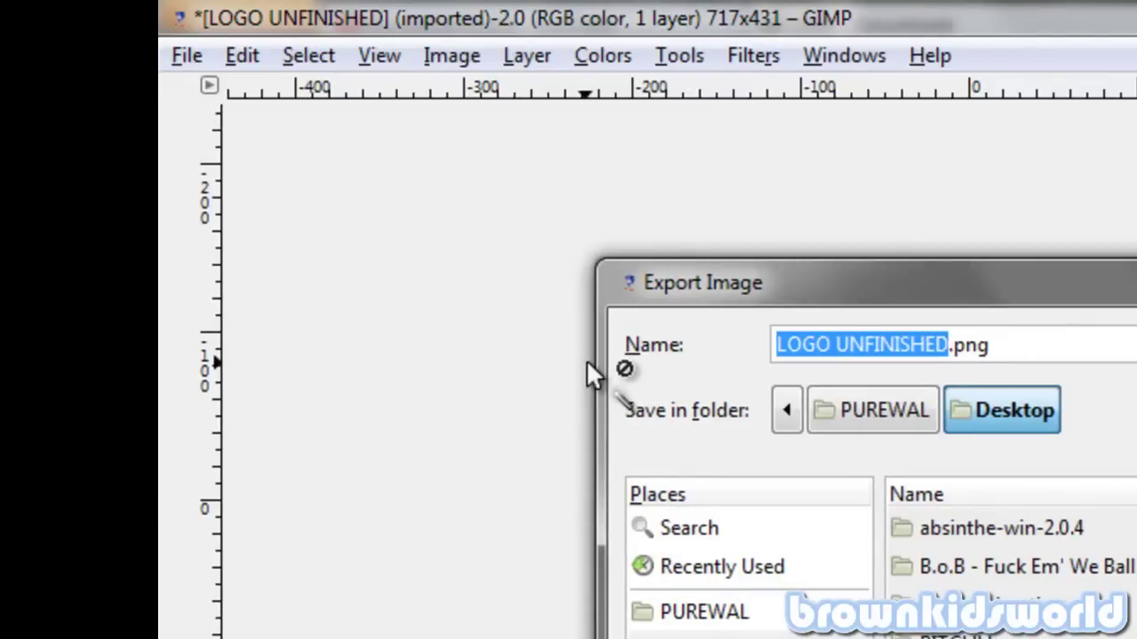
pyautogui.write('bw')
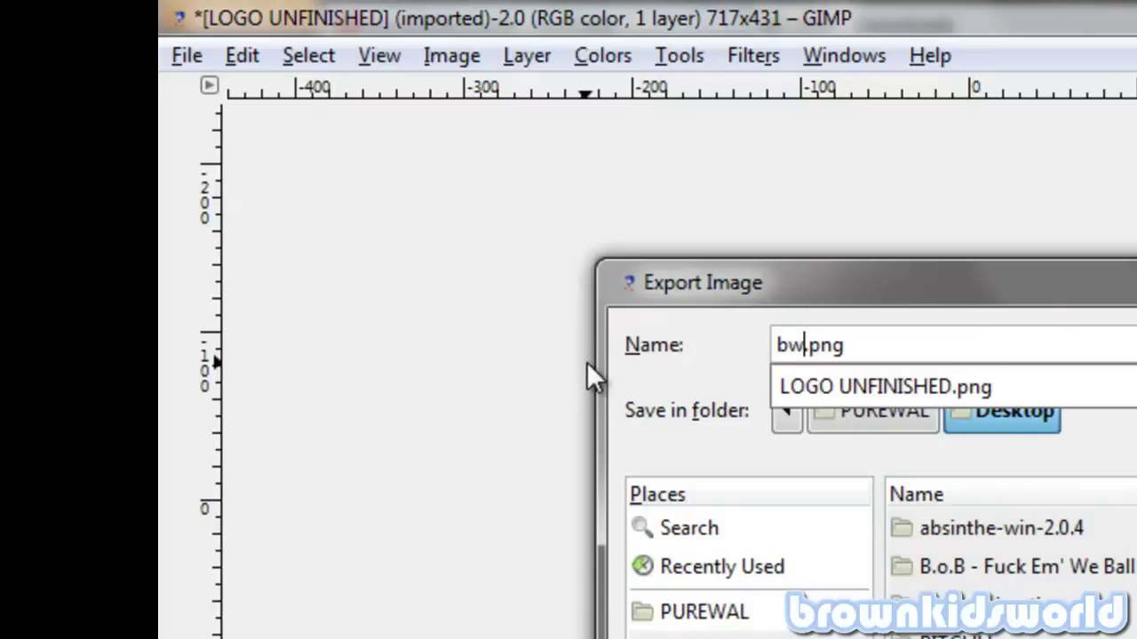
pyautogui.press('BackSpace')
pyautogui.write('kw')
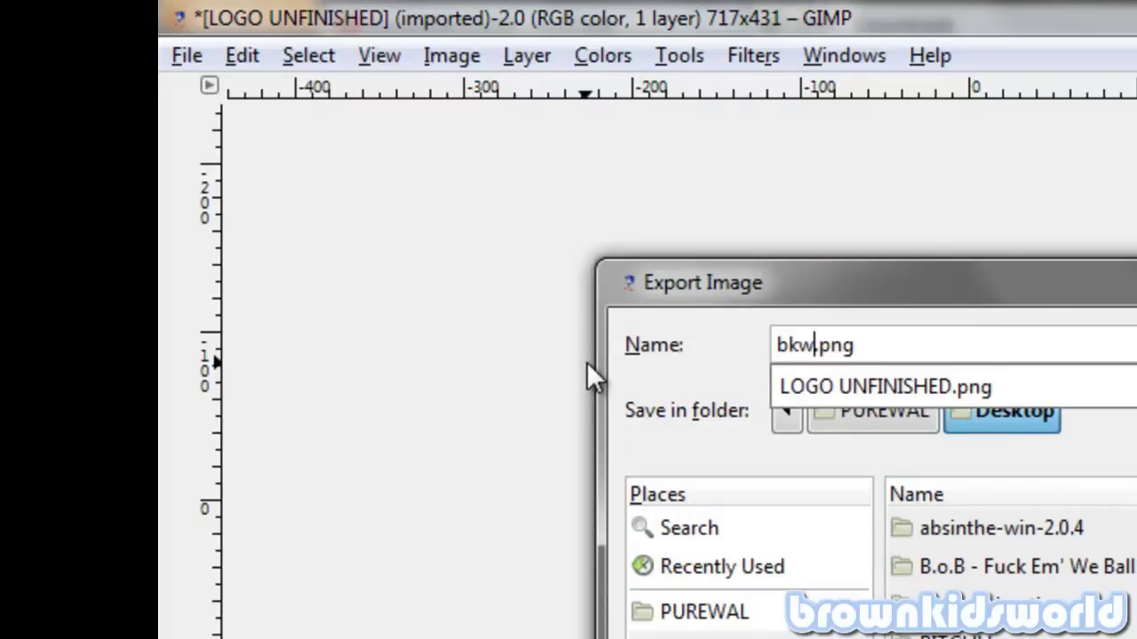
# - Set the .png extension and export bkw.png to the Desktop, confirming PNG settings
pyautogui.press('Right')
pyautogui.press('Right')
pyautogui.press('Right')
pyautogui.press('Right')
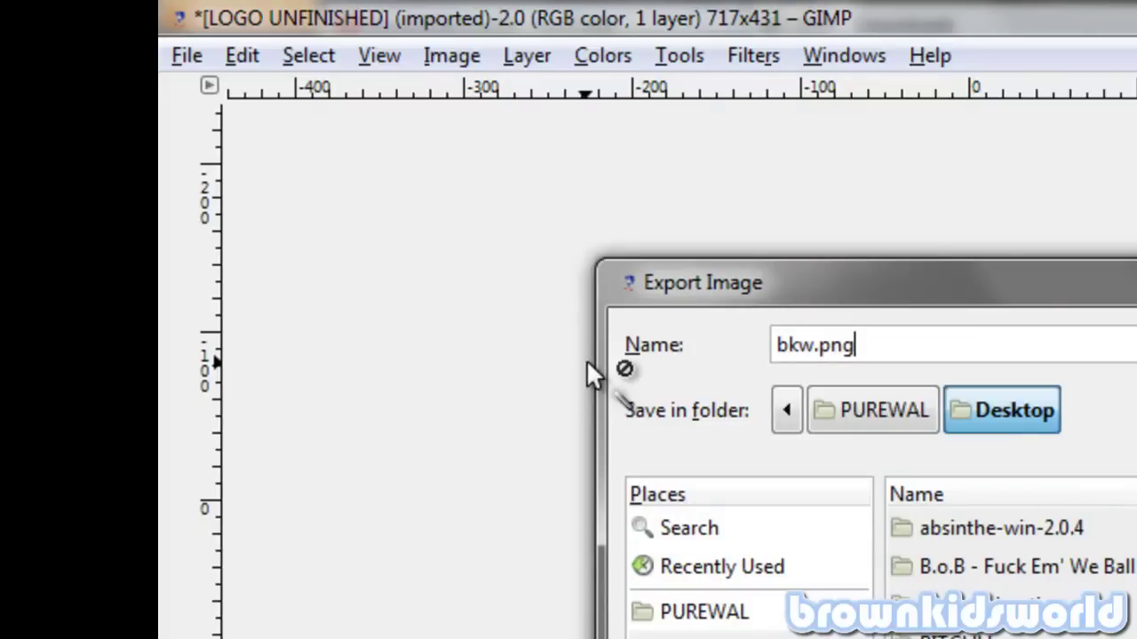
pyautogui.press('BackSpace')
pyautogui.press('BackSpace')
pyautogui.press('BackSpace')
pyautogui.write('j')
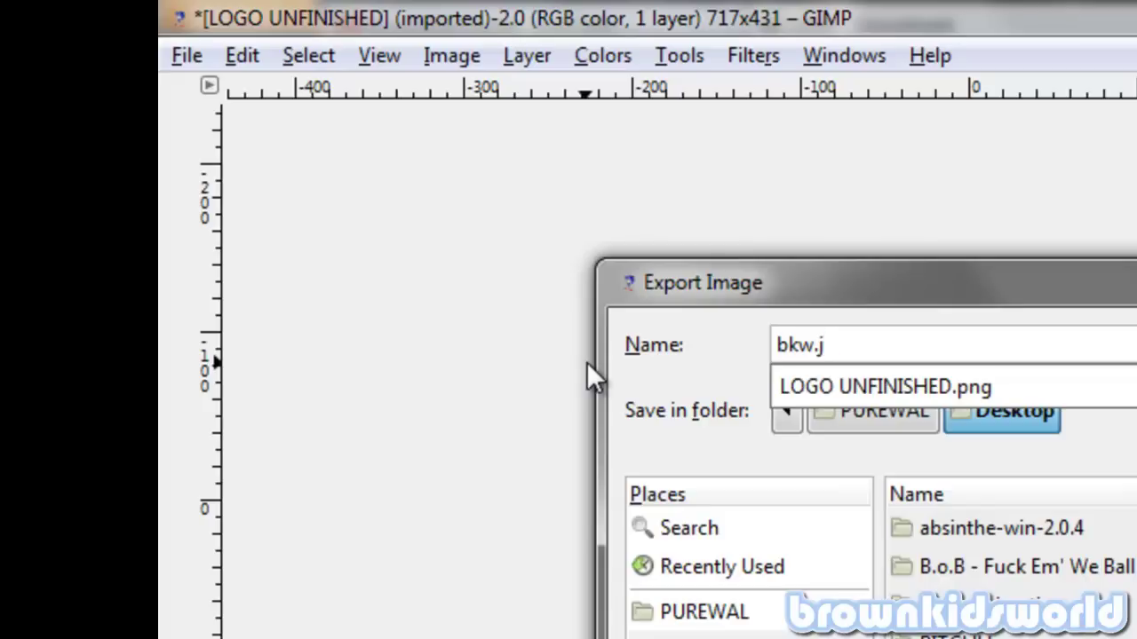
pyautogui.write('pg')
pyautogui.press('BackSpace')
pyautogui.press('BackSpace')
pyautogui.press('BackSpace')
pyautogui.write('png')
pyautogui.click(690, 347)
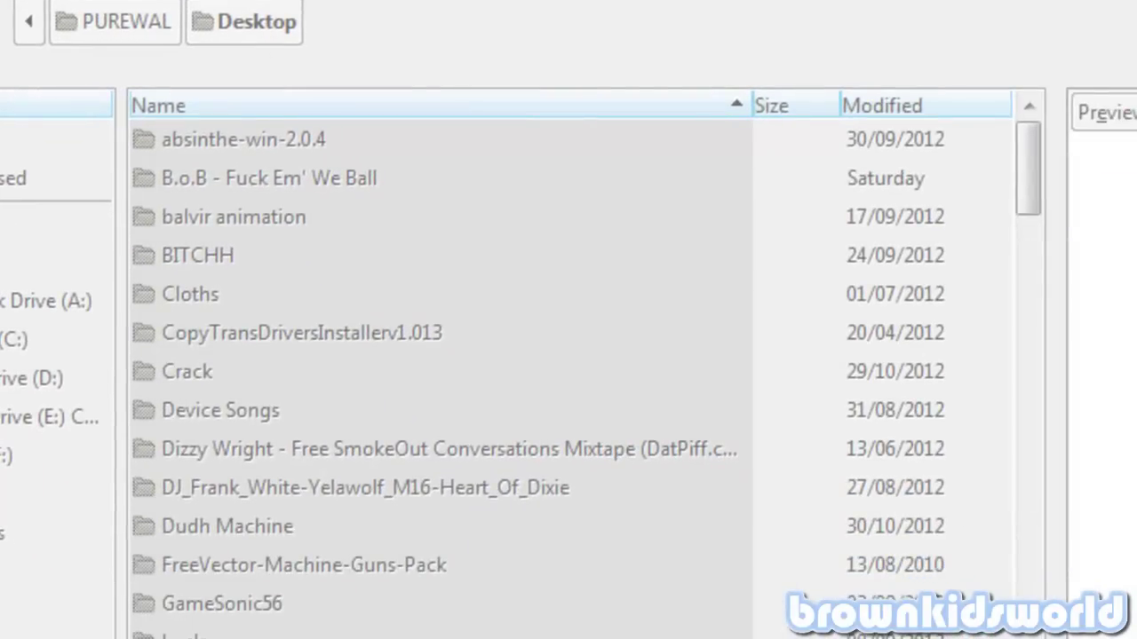
pyautogui.press('Return')
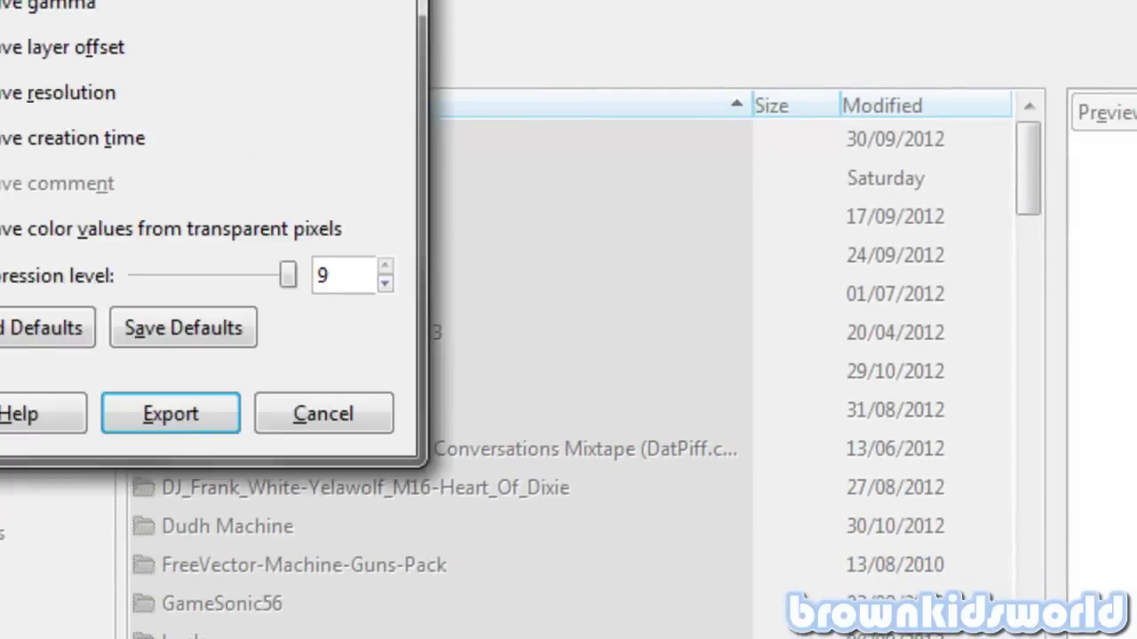
pyautogui.click(527, 512)
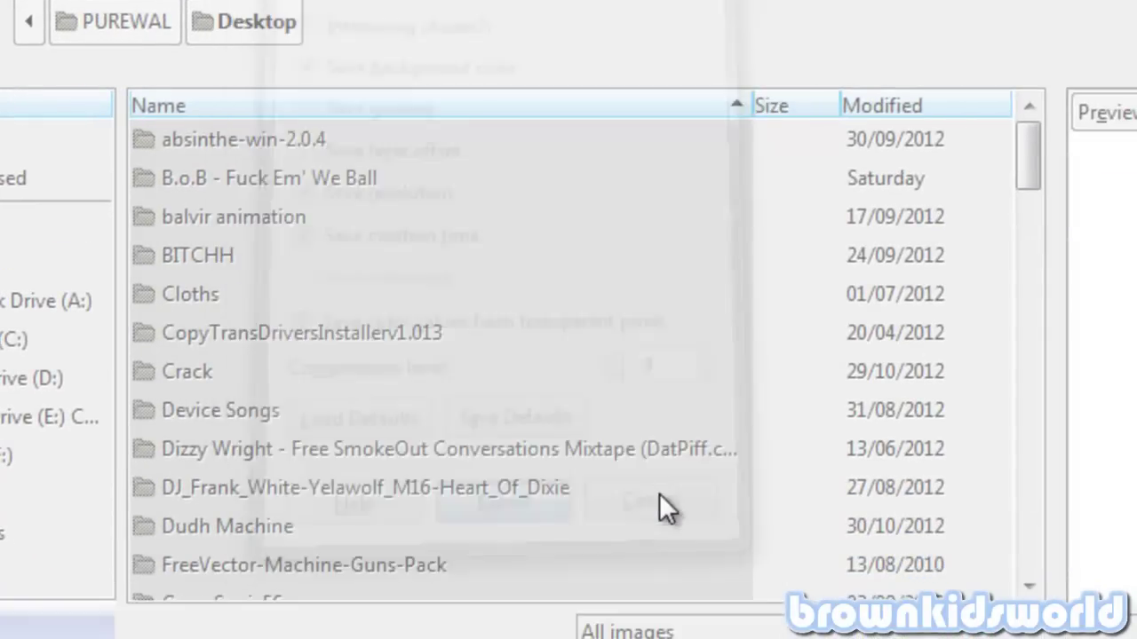